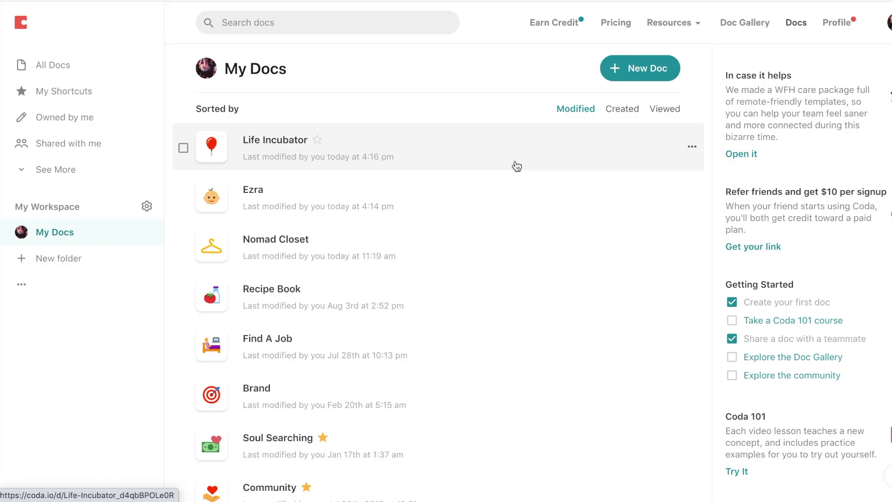
Scroll down through the My Docs list to find the Closet App doc.
scroll(513, 165, "down", 3)
scroll(516, 172, "down", 2)
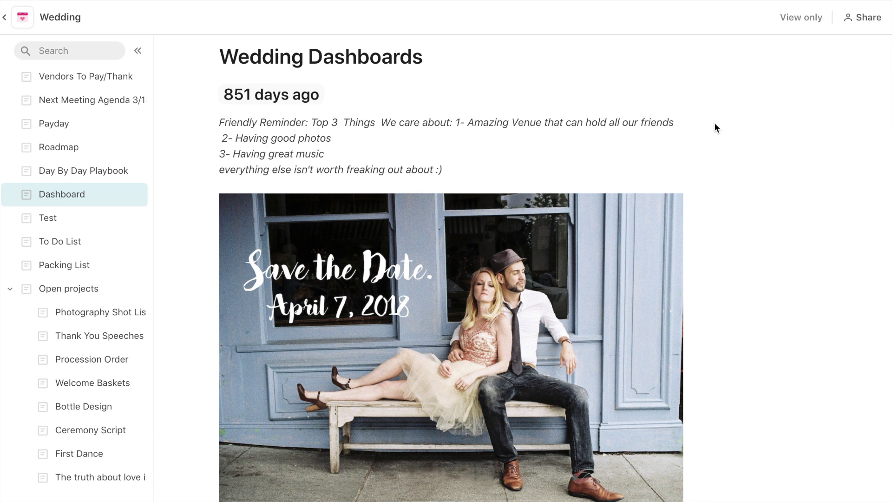
scroll(715, 124, "down", 2)
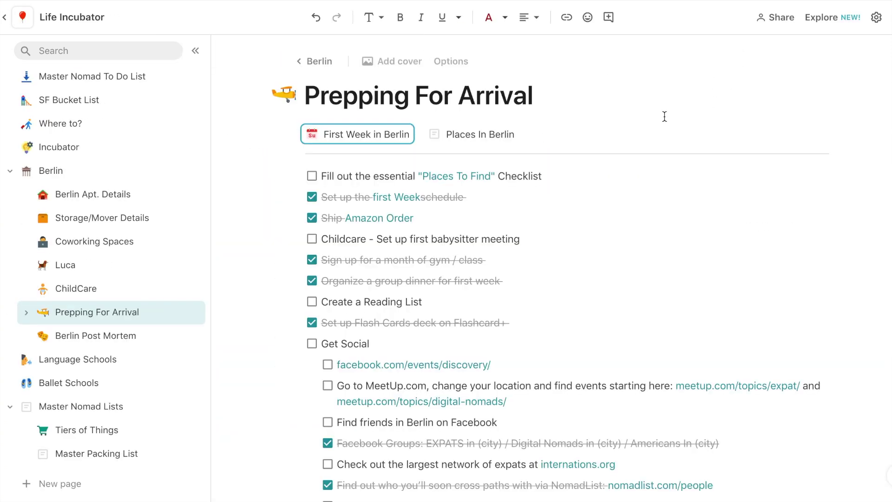
scroll(665, 116, "down", 2)
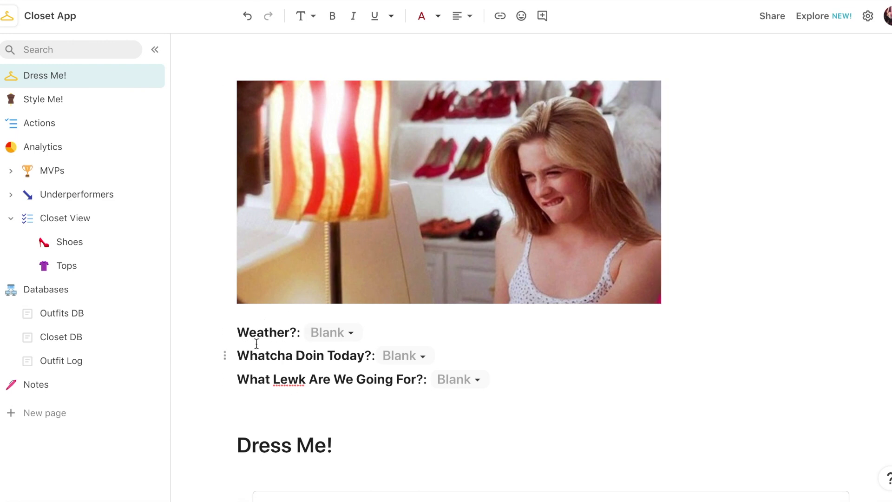
Set Weather to chilly, Whatcha Doin to coworking and Lewk to Adulting.
left_click(350, 335)
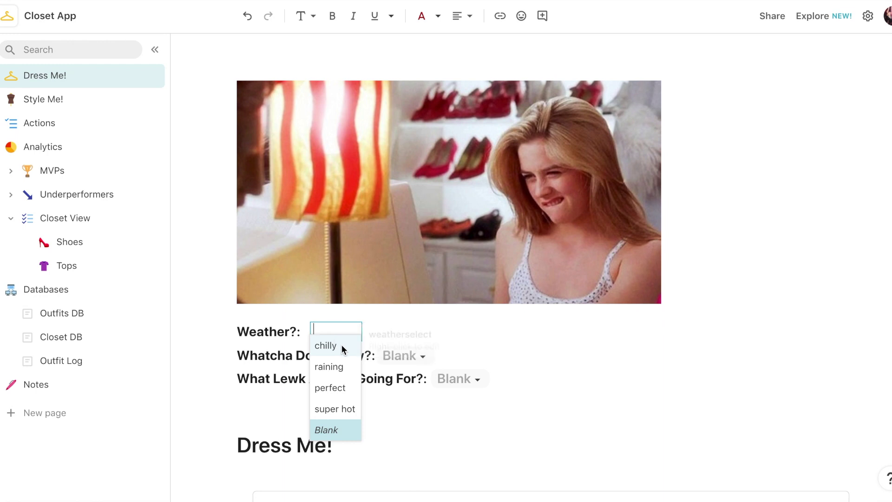
left_click(342, 346)
left_click(423, 359)
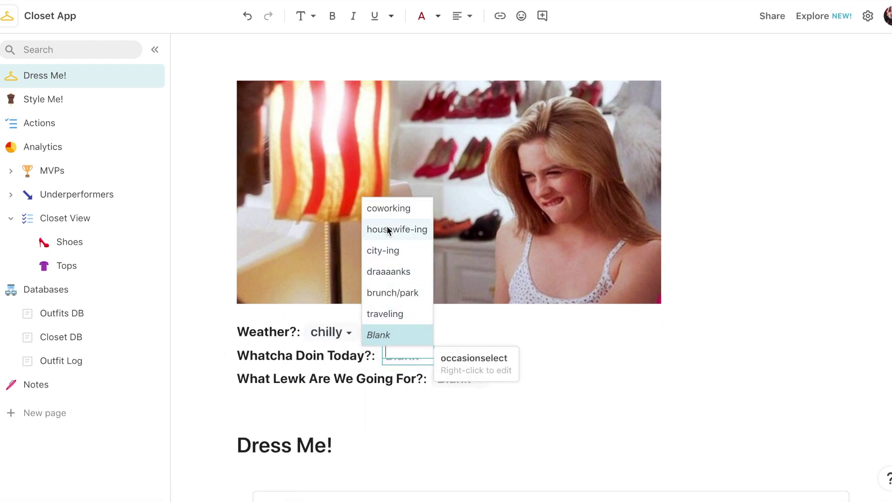
left_click(388, 210)
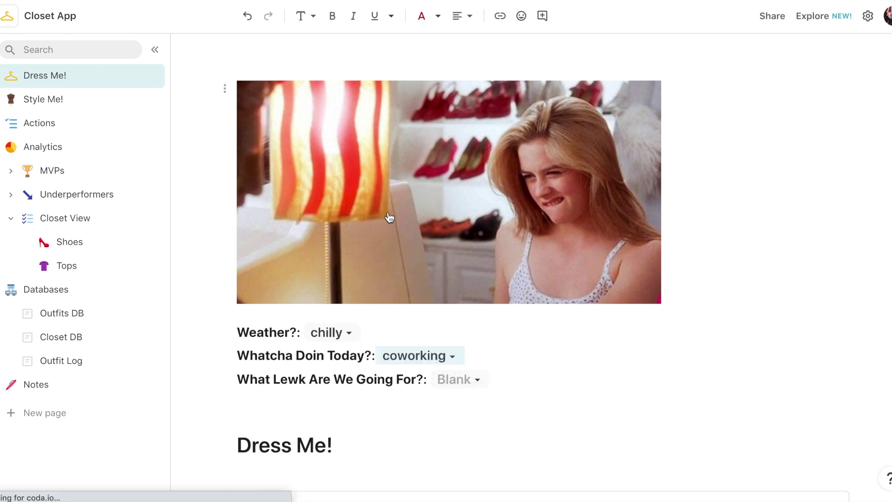
left_click(479, 382)
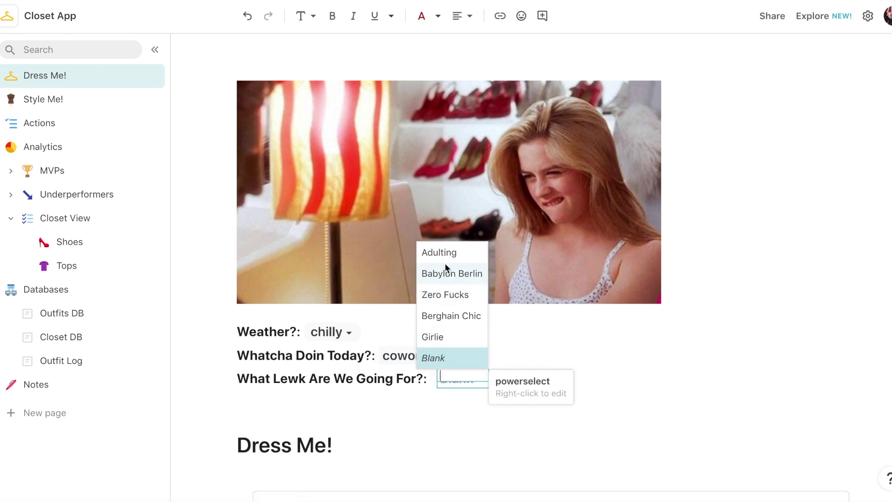
left_click(455, 254)
scroll(496, 330, "down", 5)
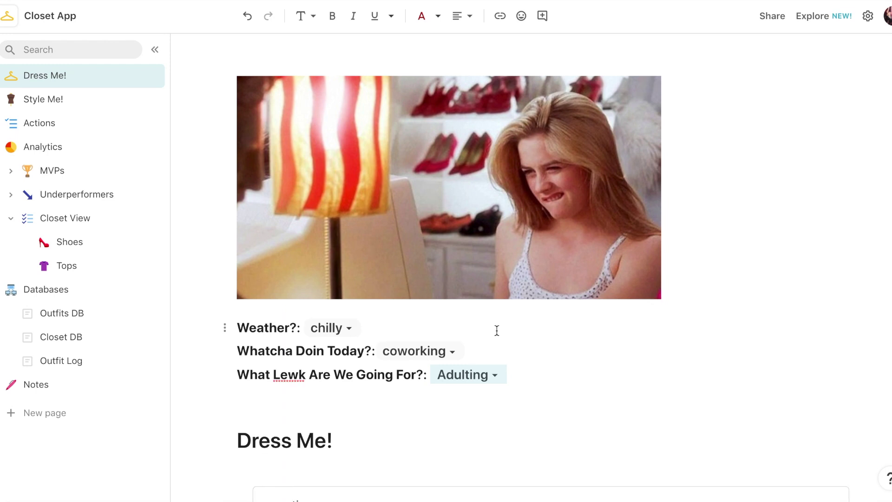
Log the Grown-up Pajamas outfit card as worn today and close its details.
scroll(497, 330, "down", 4)
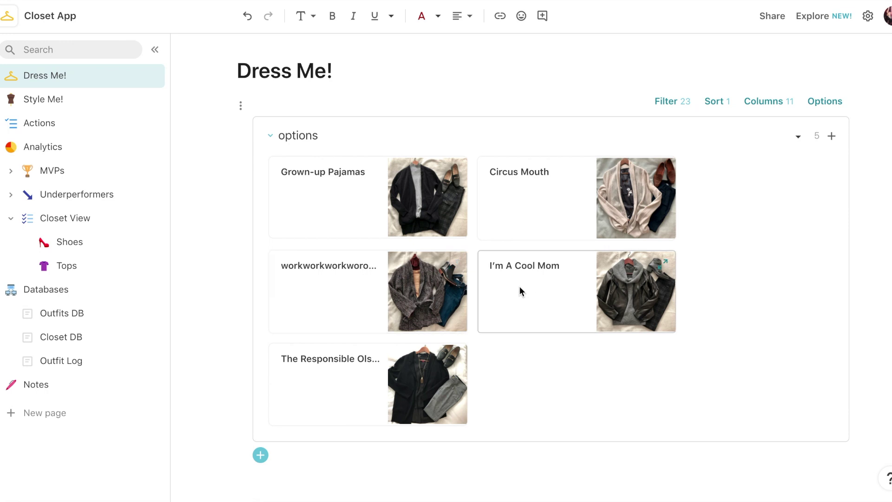
left_click(354, 204)
left_click(617, 260)
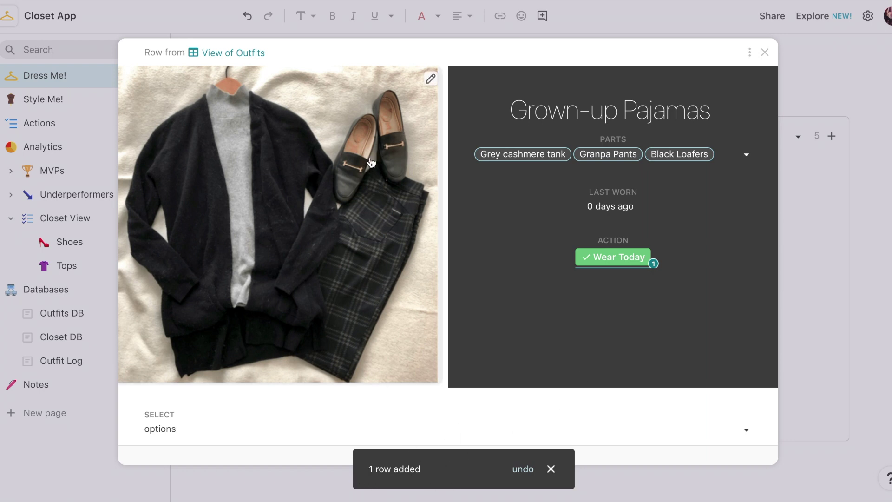
left_click(763, 54)
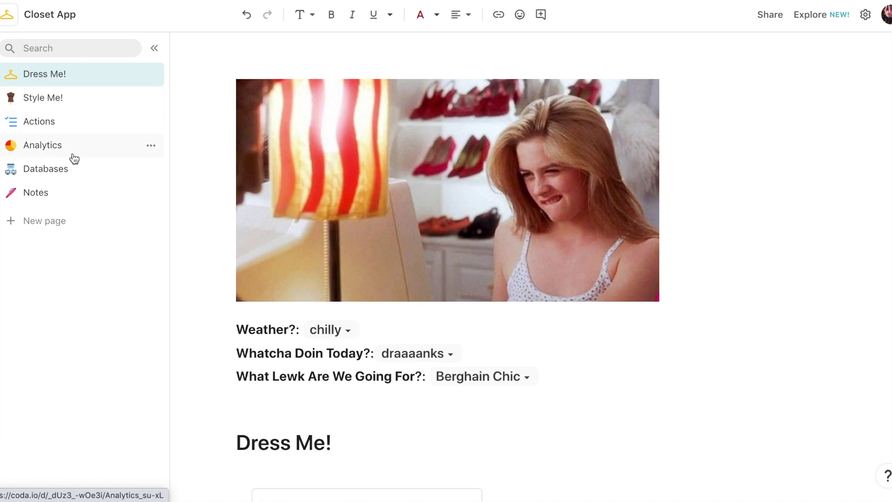
Browse the Analytics MVPs page and its Tops, Pants and Shoes charts.
left_click(27, 147)
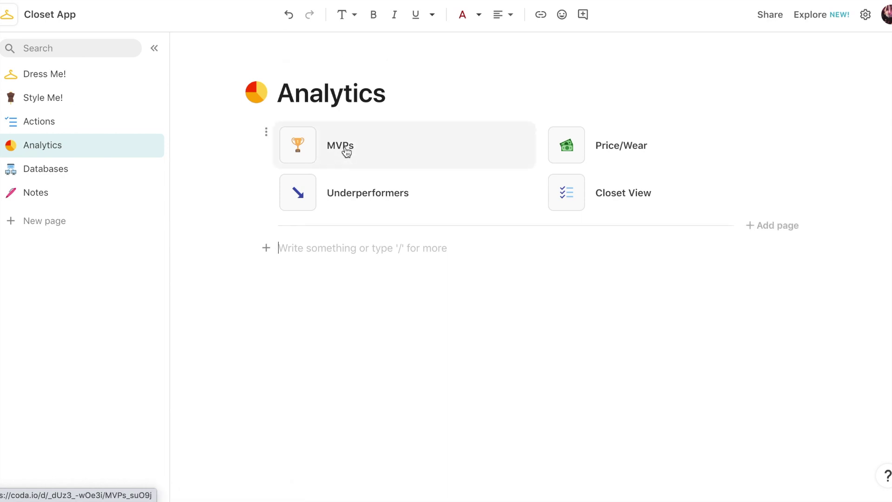
left_click(2, 149)
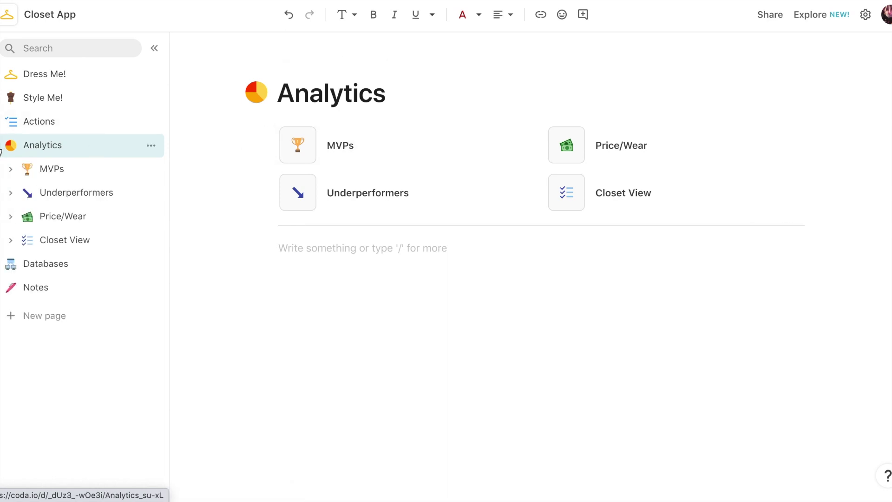
left_click(52, 172)
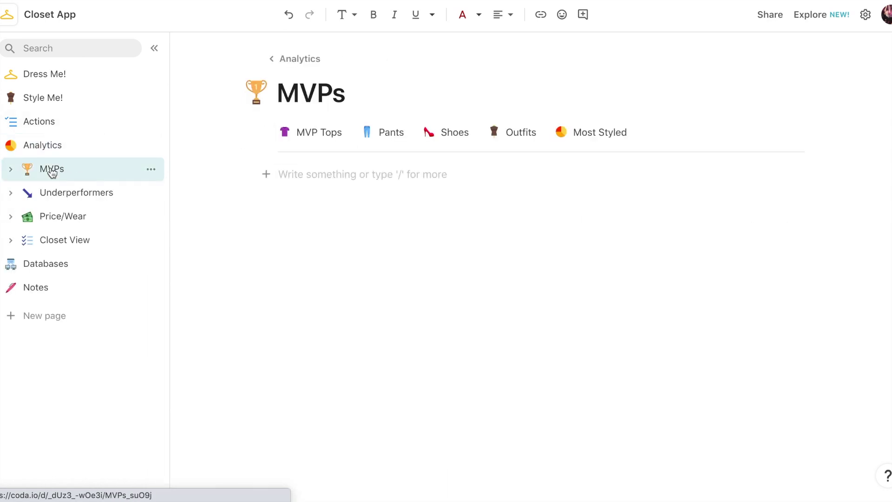
left_click(323, 137)
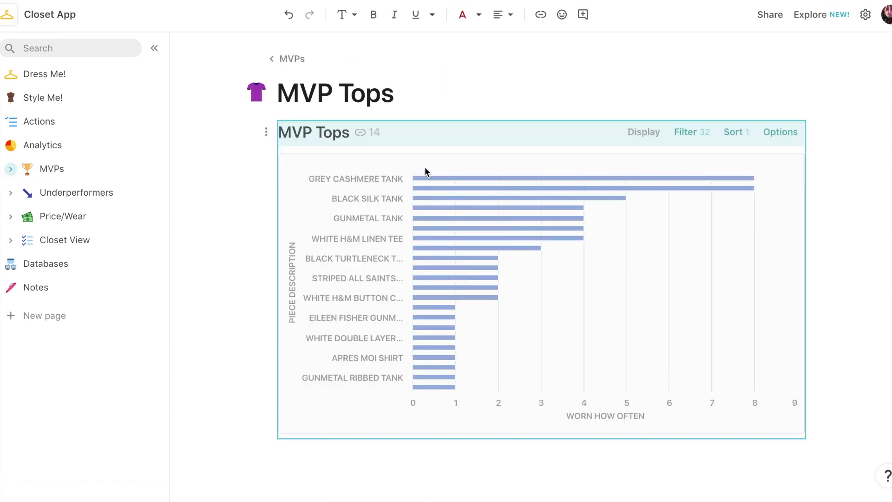
left_click(292, 58)
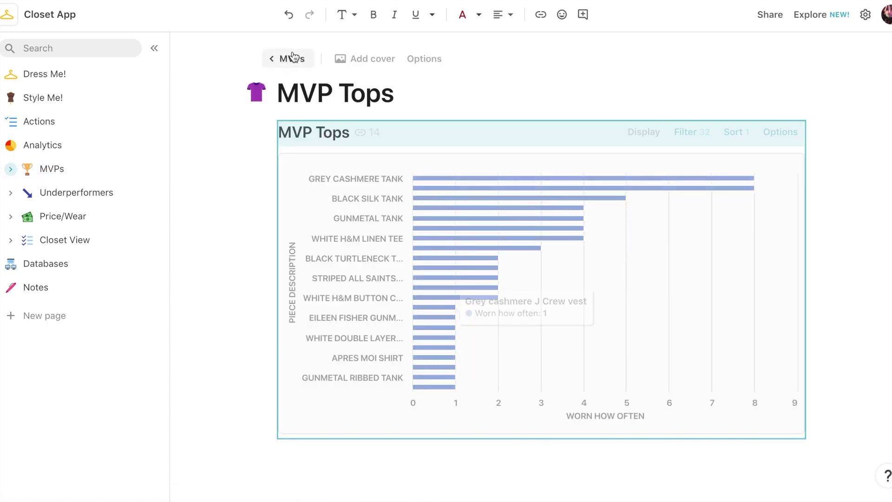
left_click(386, 137)
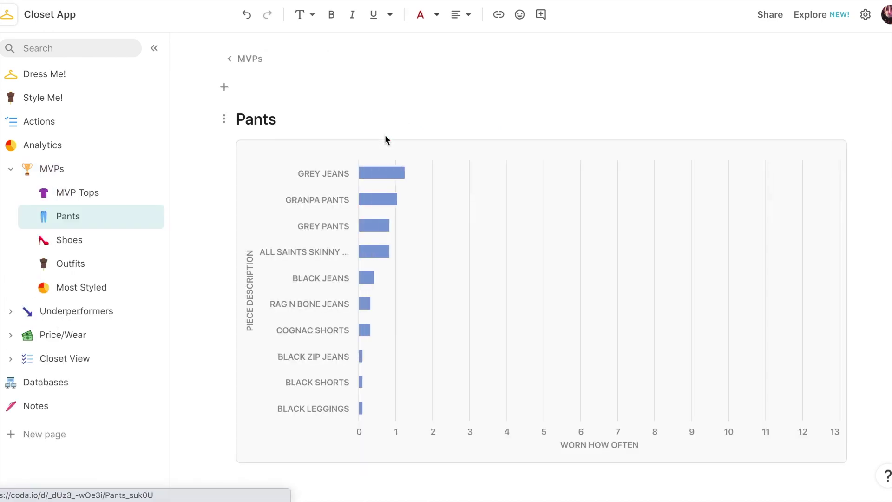
left_click(253, 66)
left_click(449, 135)
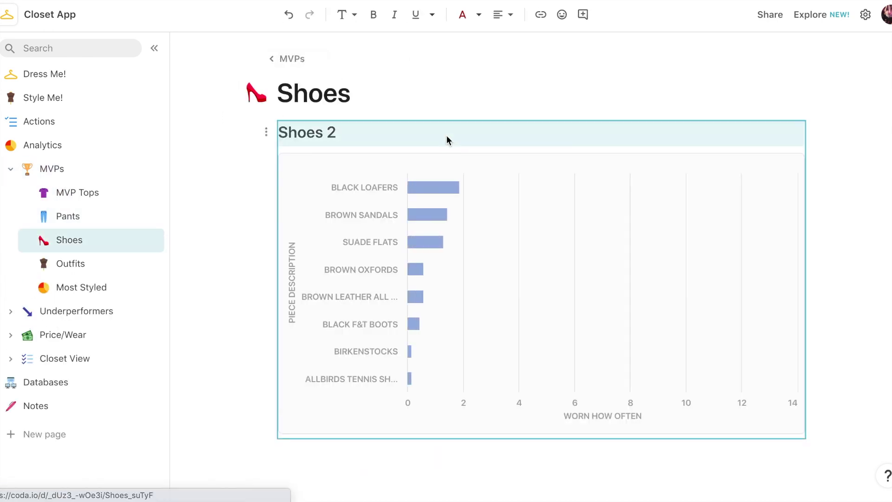
left_click(288, 60)
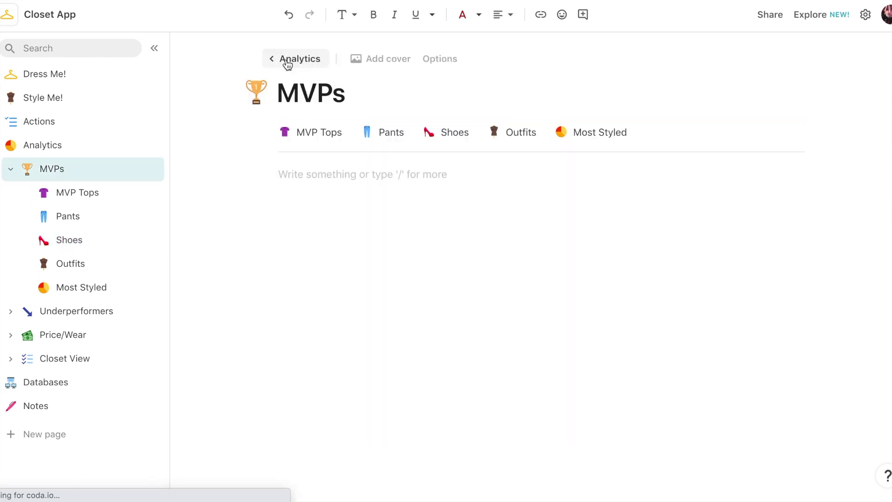
Look over the Most Worn Outfits page, then return to MVPs.
left_click(510, 136)
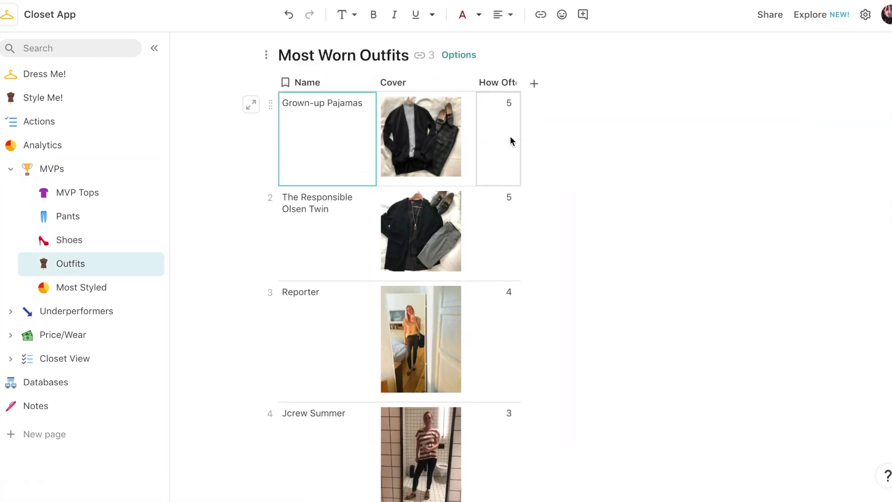
scroll(456, 176, "down", 10)
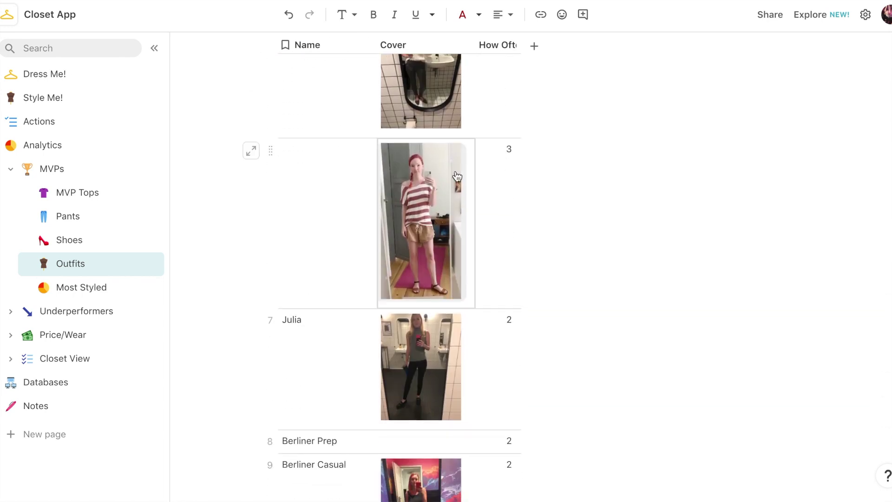
scroll(457, 176, "up", 10)
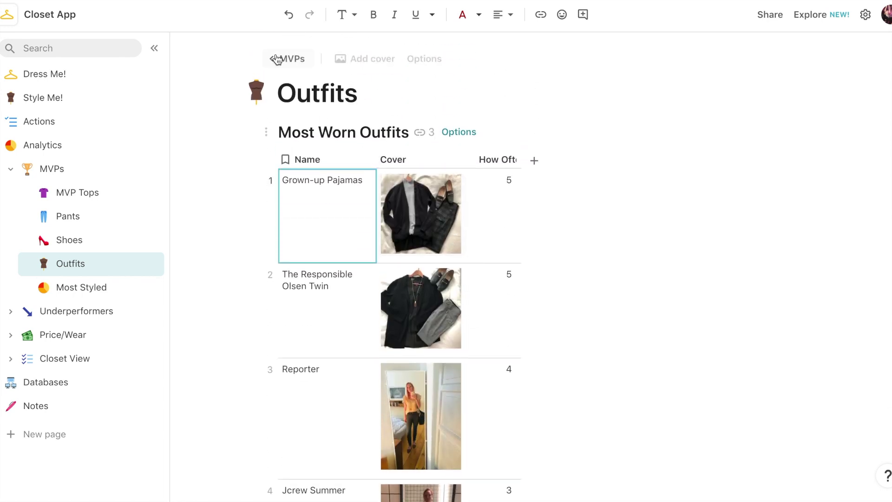
left_click(289, 60)
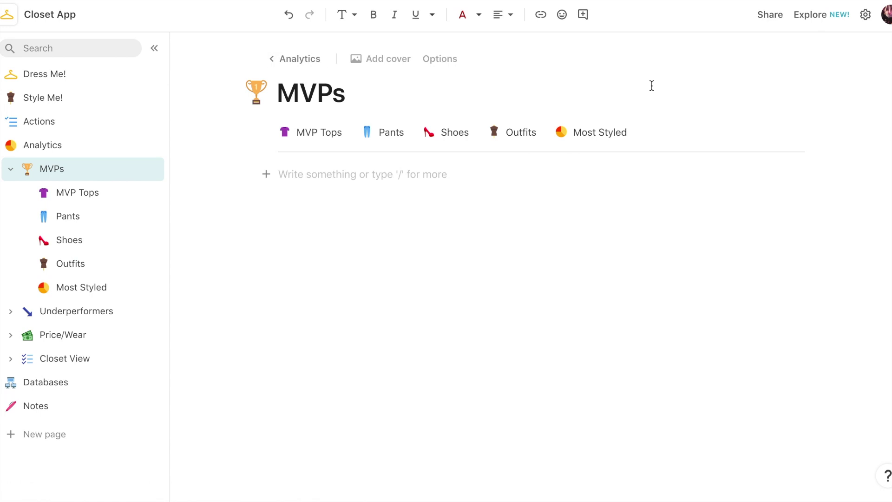
Review the Most Styled pieces table of outfit counts.
left_click(587, 134)
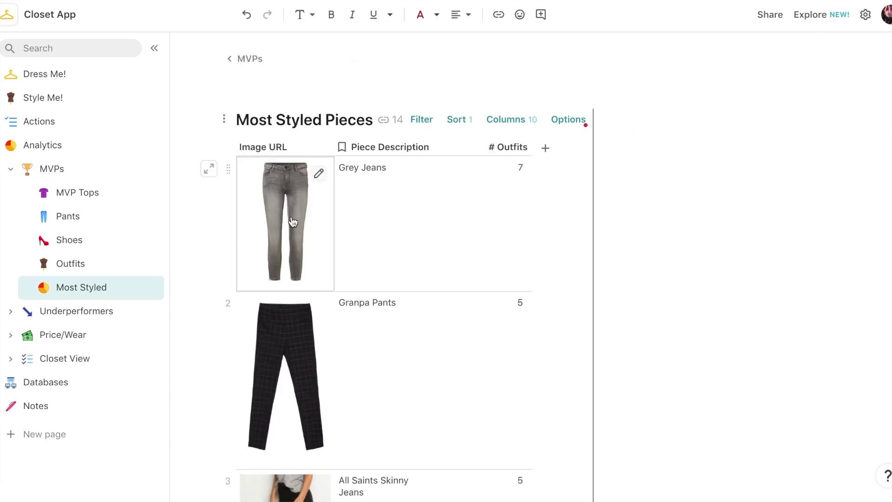
scroll(430, 239, "down", 5)
scroll(430, 239, "down", 6)
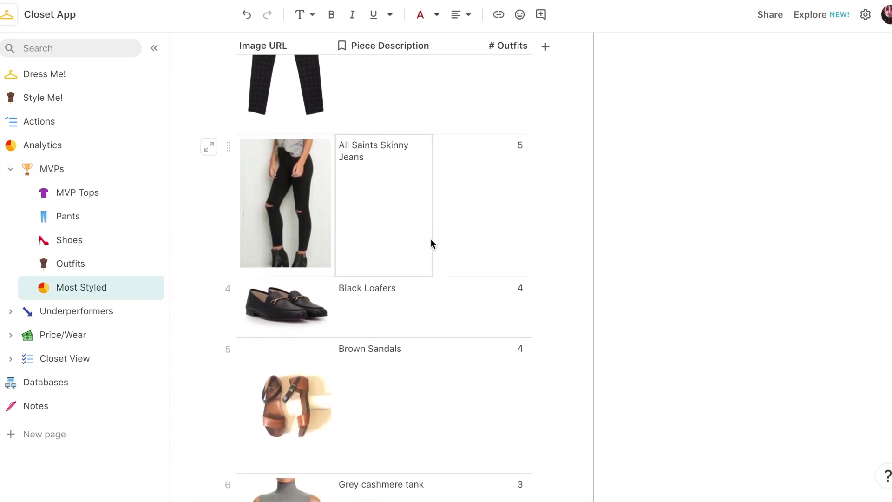
scroll(431, 239, "up", 11)
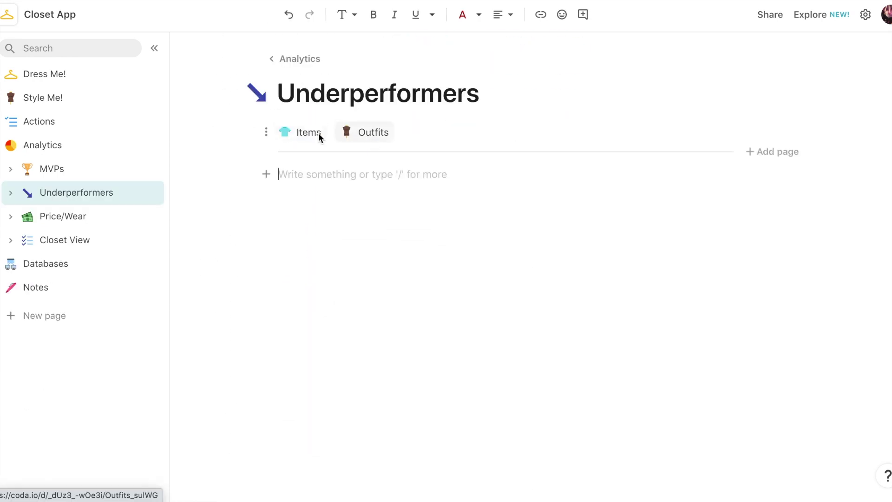
Inspect the Least Worn Clothes table, checking the Green Silk Tank's wear count.
left_click(309, 133)
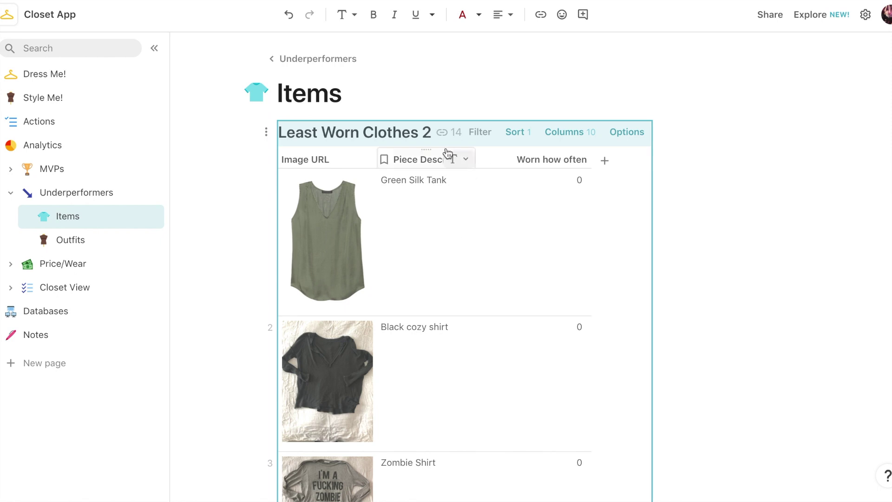
scroll(469, 233, "down", 3)
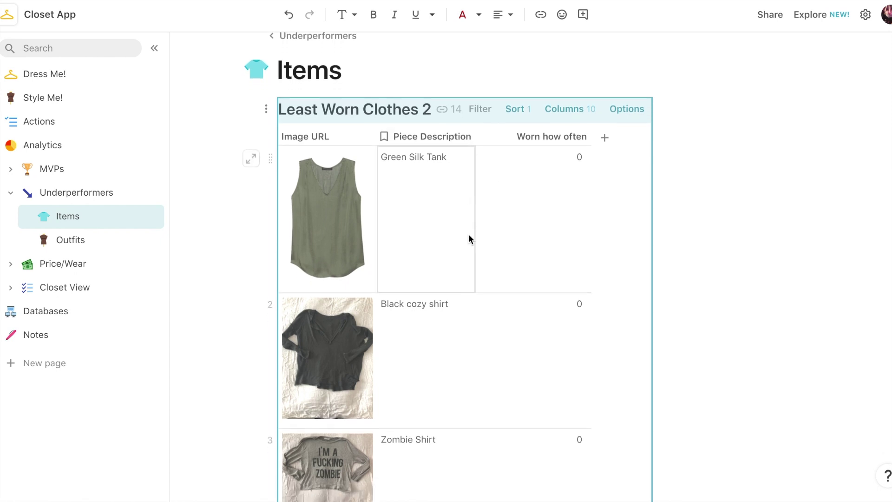
scroll(542, 169, "up", 3)
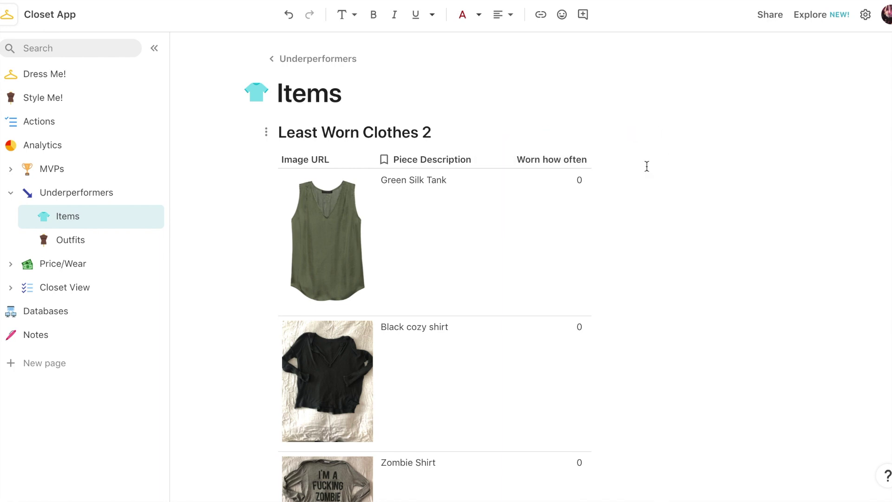
left_click(580, 182)
scroll(579, 181, "down", 1)
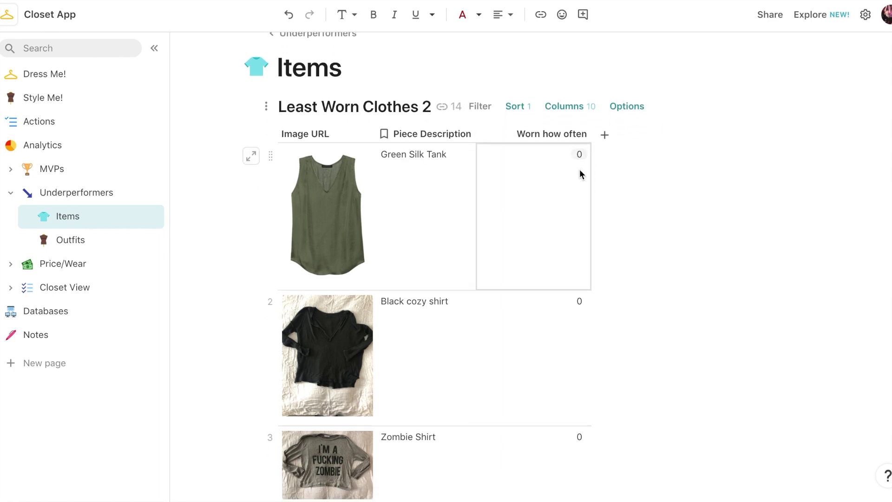
scroll(579, 169, "up", 1)
left_click(668, 135)
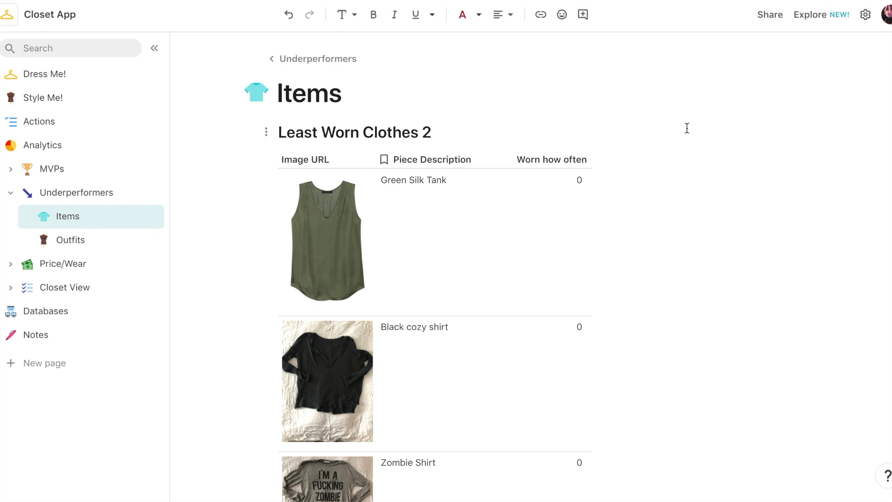
Collapse Underperformers in the sidebar and go to the Price/Wear page.
scroll(687, 128, "down", 3)
left_click(10, 192)
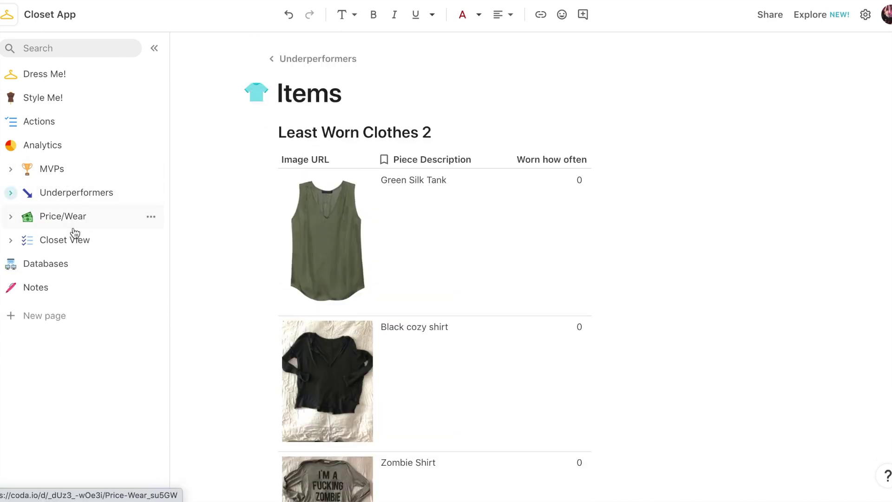
left_click(48, 227)
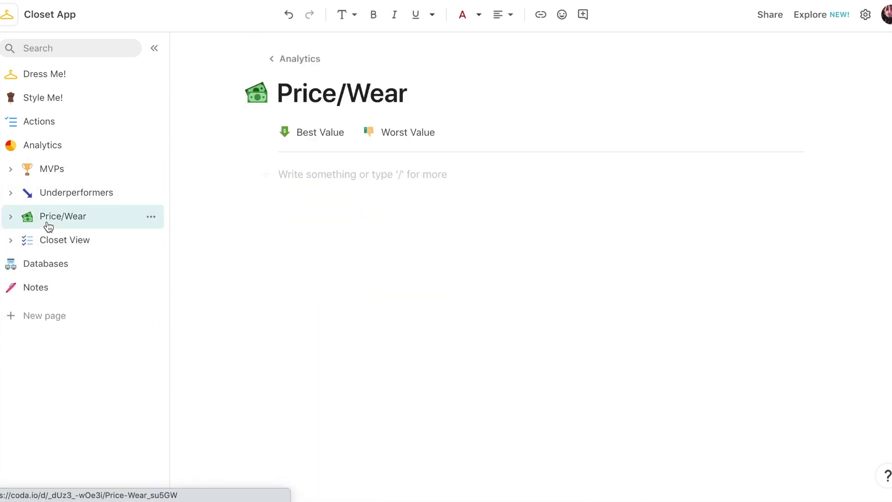
Scroll through the Best Value lowest adjusted price table, then switch to Worst Value.
left_click(324, 134)
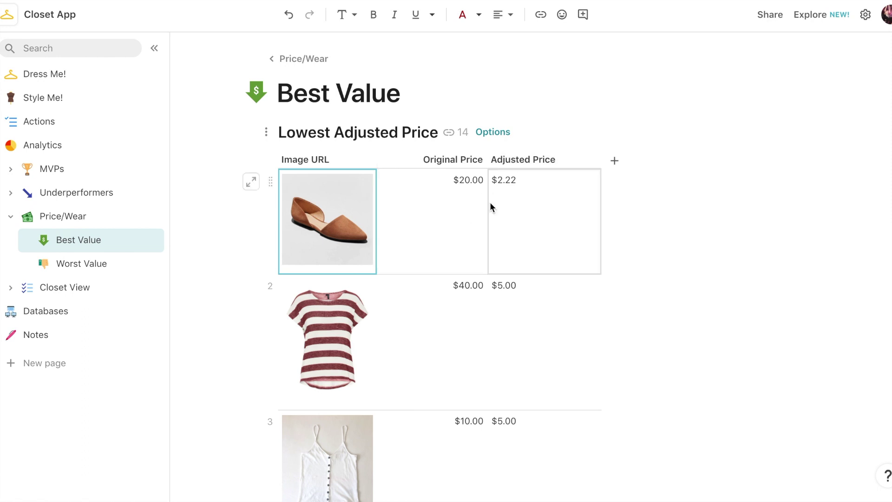
scroll(553, 188, "down", 3)
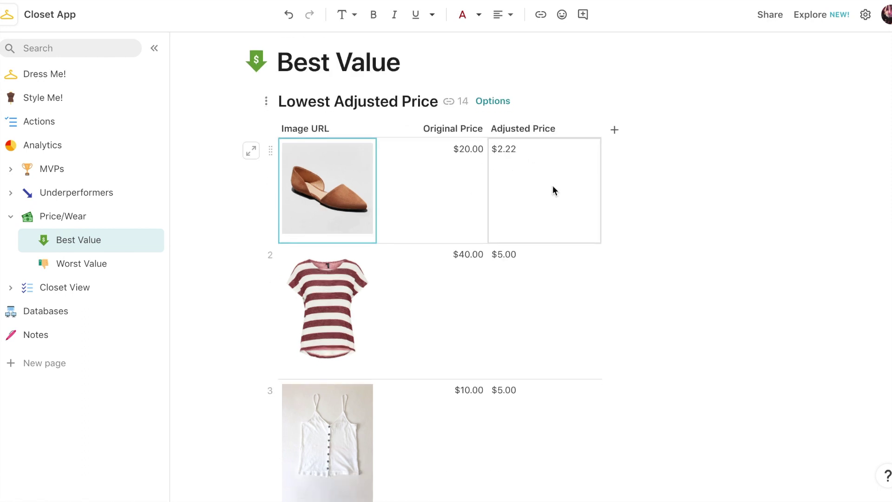
scroll(552, 186, "down", 10)
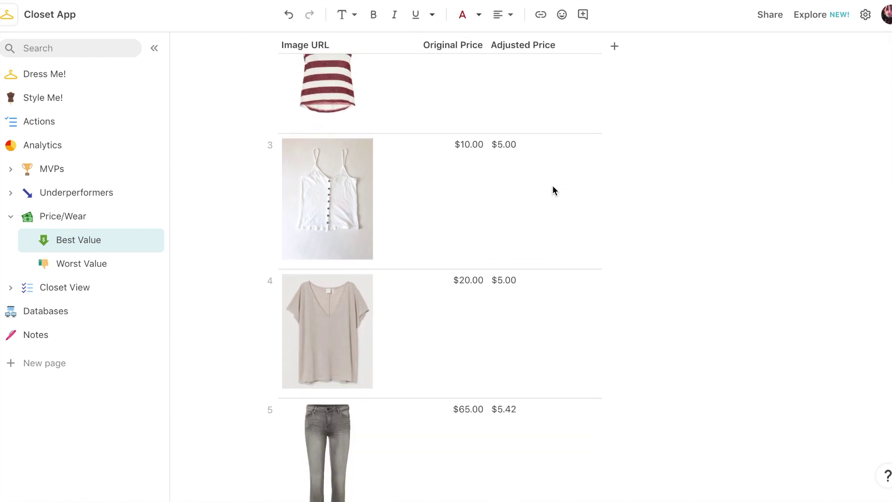
scroll(553, 185, "down", 6)
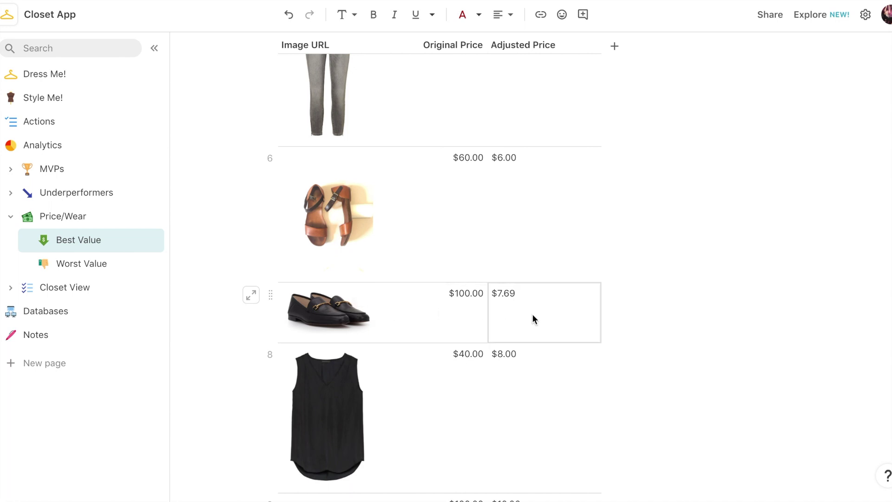
scroll(529, 306, "down", 10)
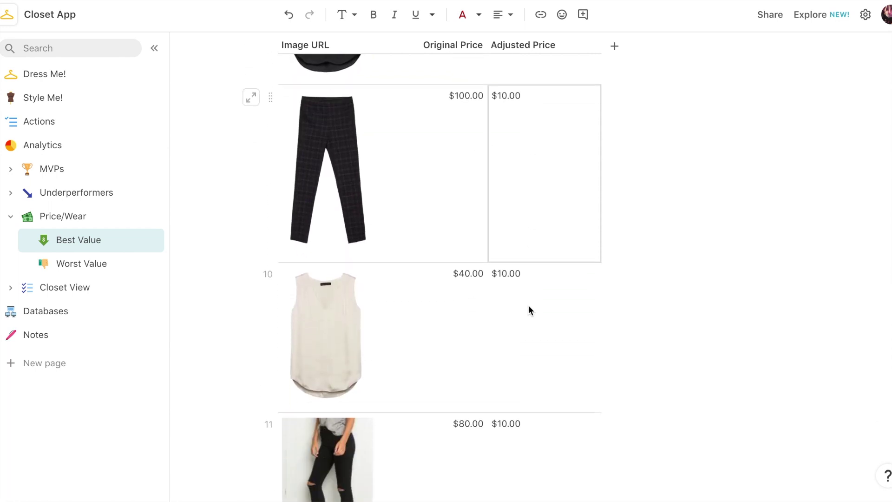
scroll(529, 308, "up", 20)
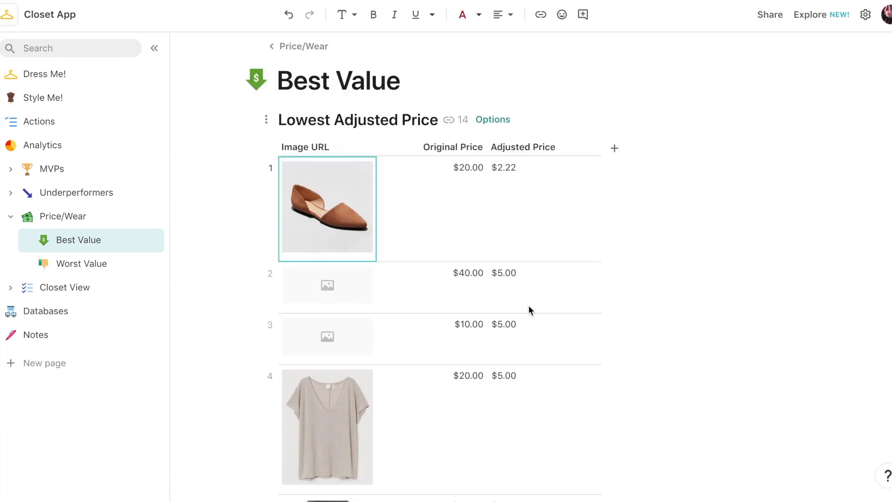
left_click(89, 269)
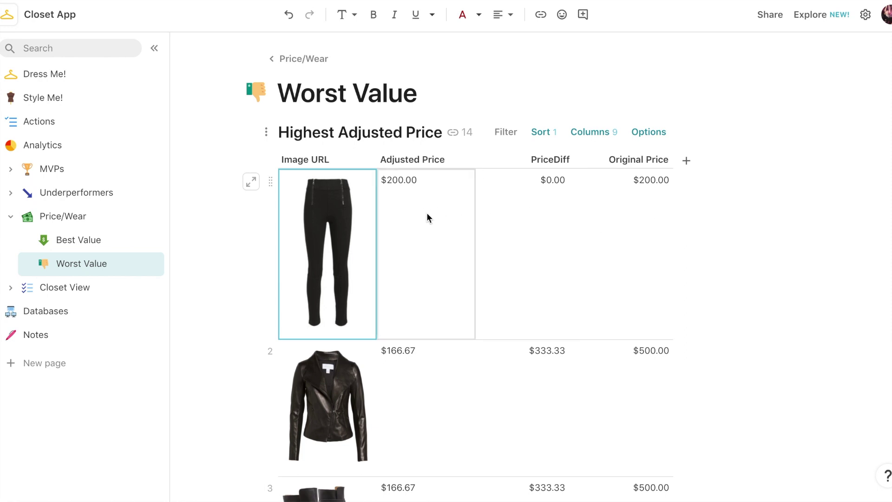
scroll(426, 214, "down", 4)
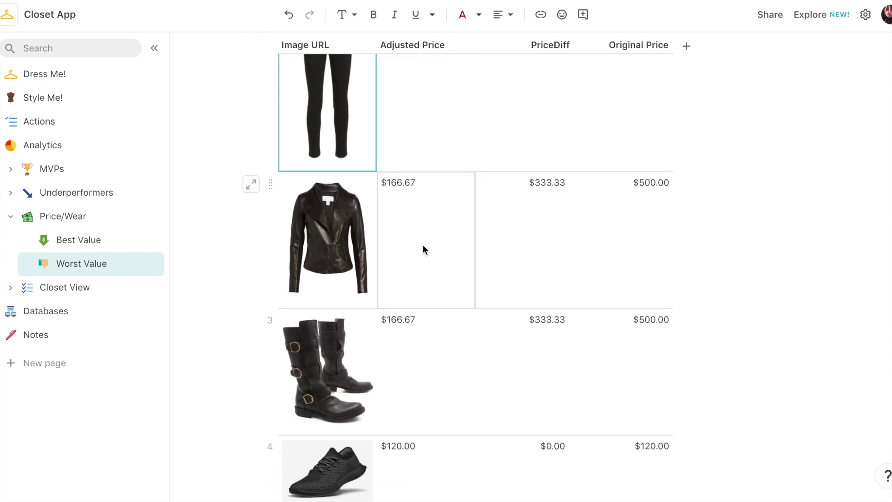
scroll(424, 249, "down", 4)
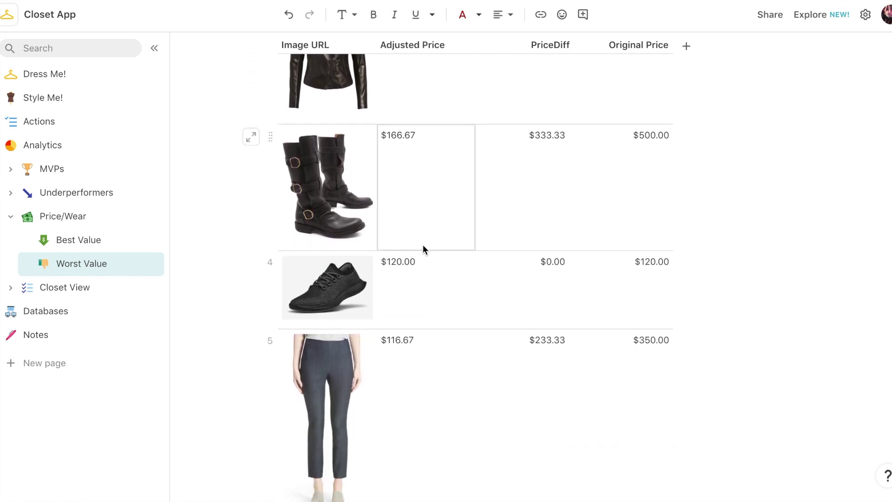
scroll(423, 245, "down", 15)
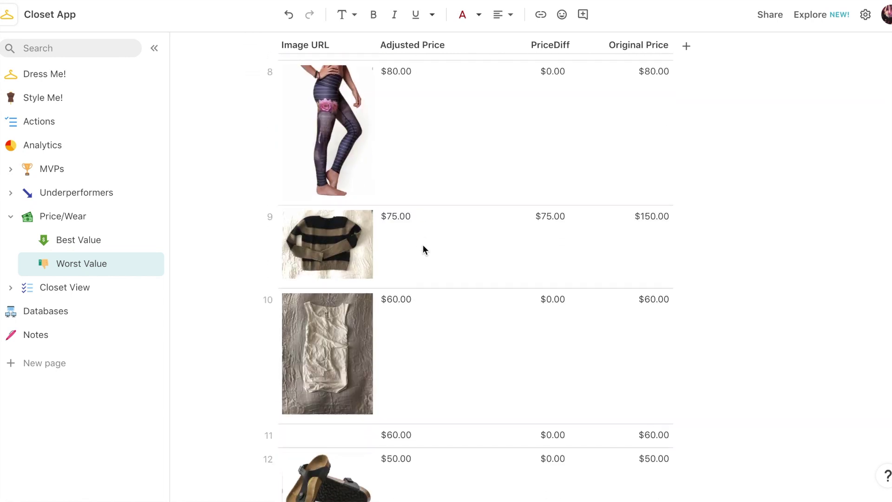
scroll(423, 249, "down", 1)
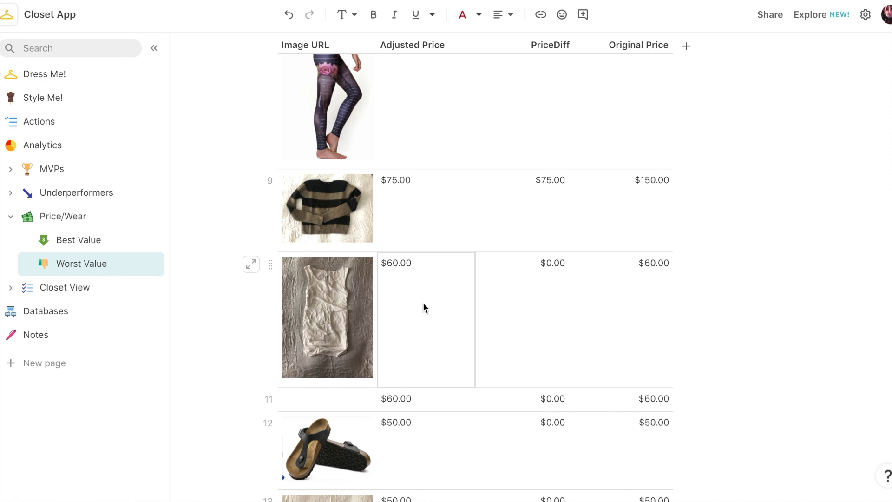
scroll(423, 302, "down", 4)
scroll(423, 303, "up", 15)
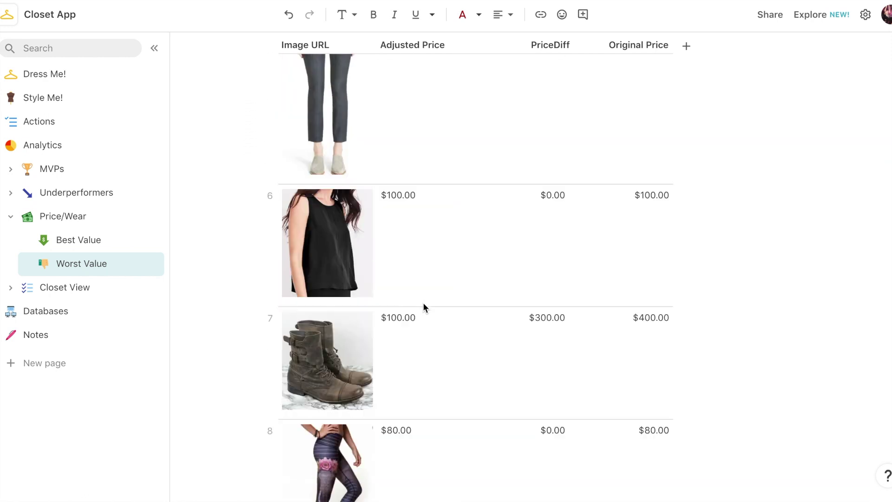
scroll(423, 302, "up", 12)
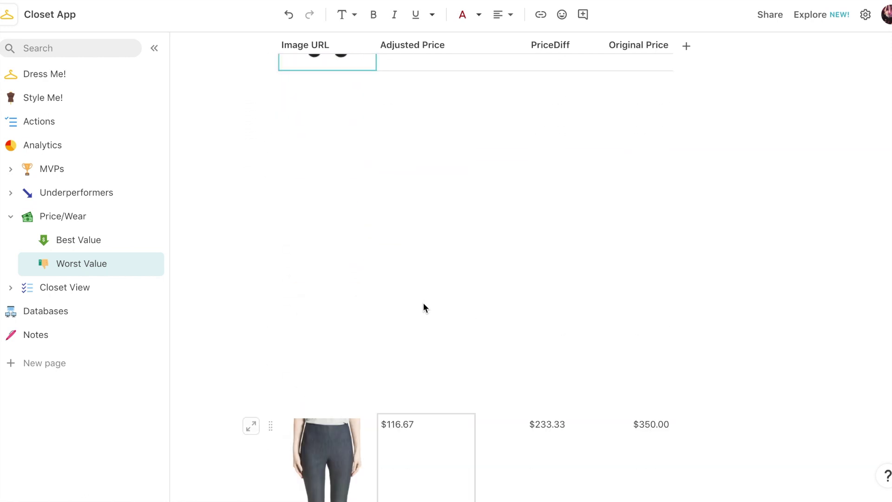
left_click(10, 217)
Go to the Closet View page showing 54 total pieces by category.
left_click(53, 249)
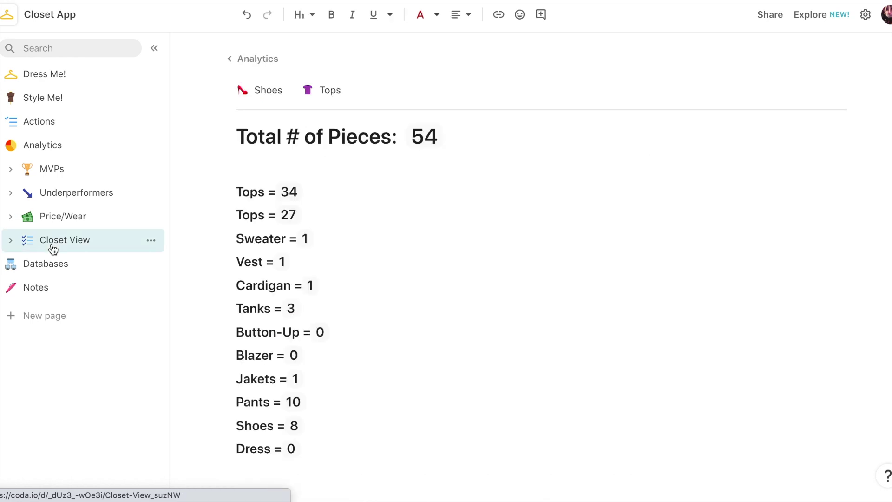